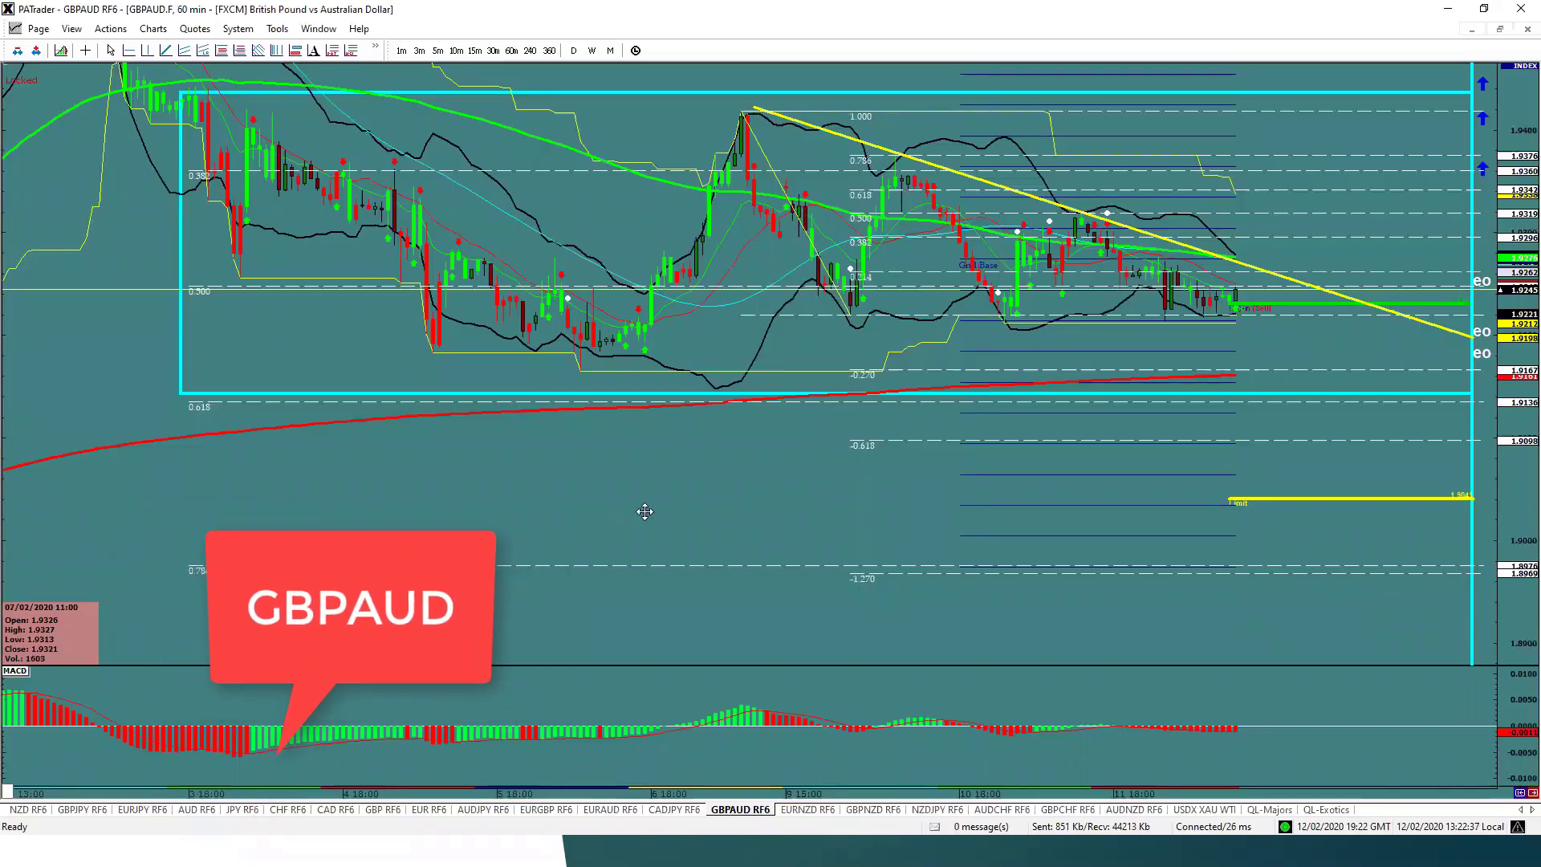
# - Restore the GBPAUD chart window from full screen and zoom out to show more bar history
pyautogui.click(1502, 29)
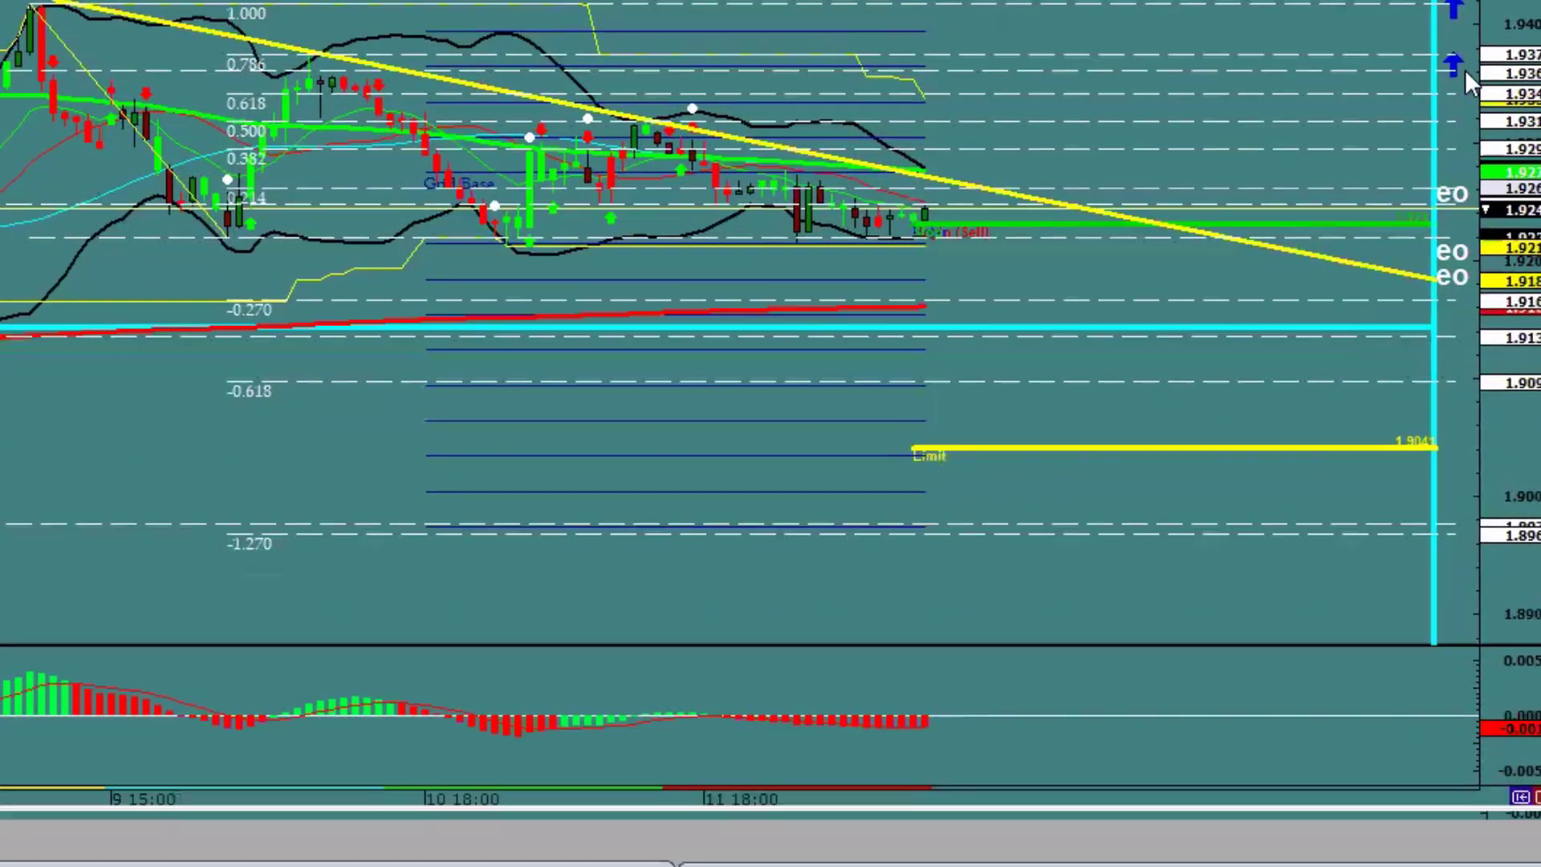
pyautogui.press('-')
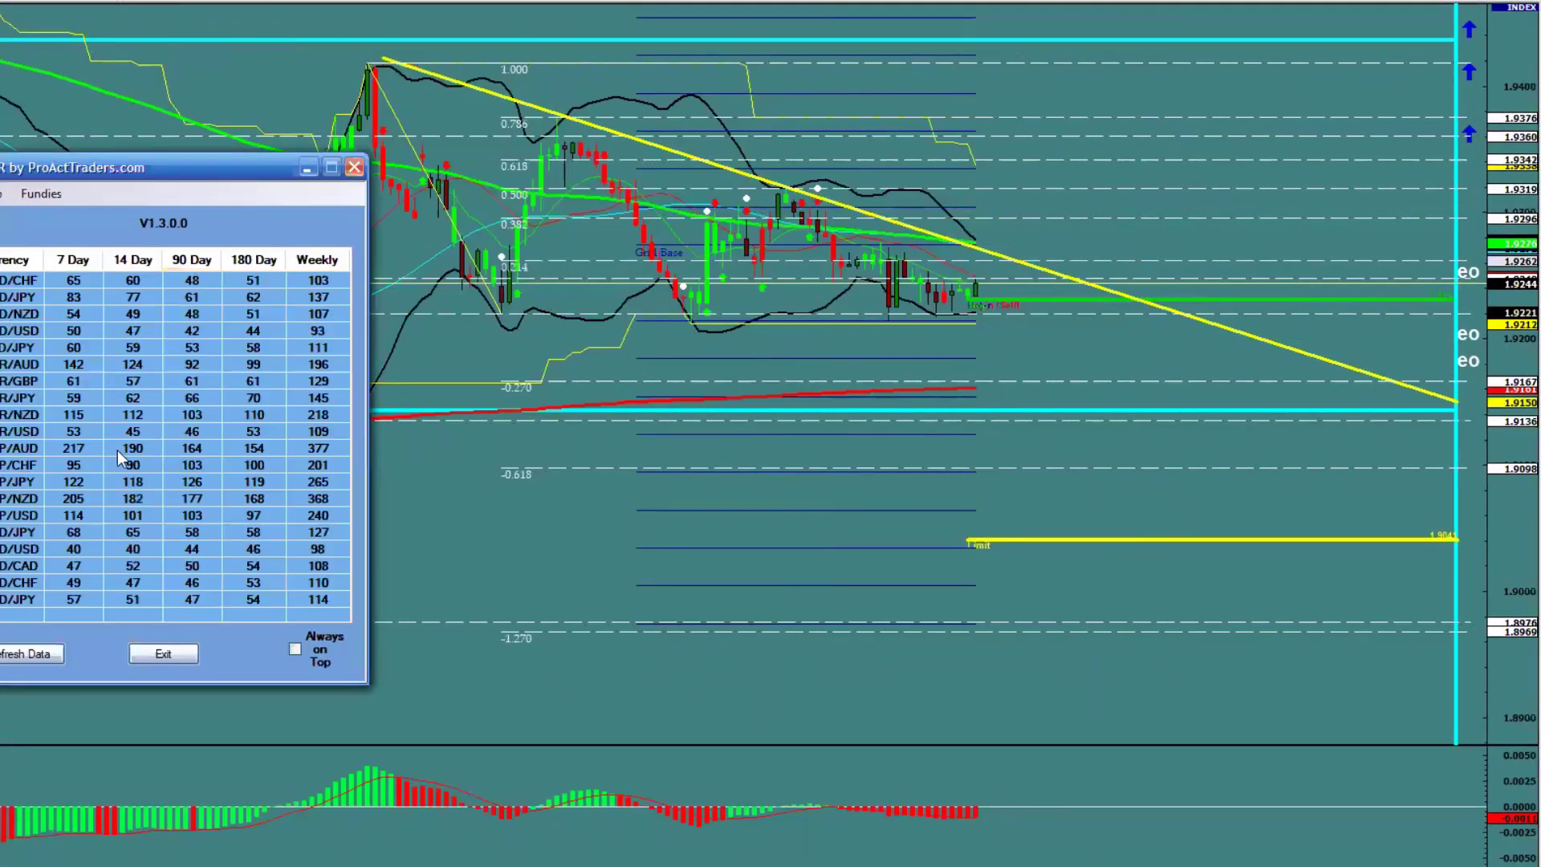
# - Open the ATR by ProActTraders volatility table beside the GBPAUD chart
pyautogui.click(128, 449)
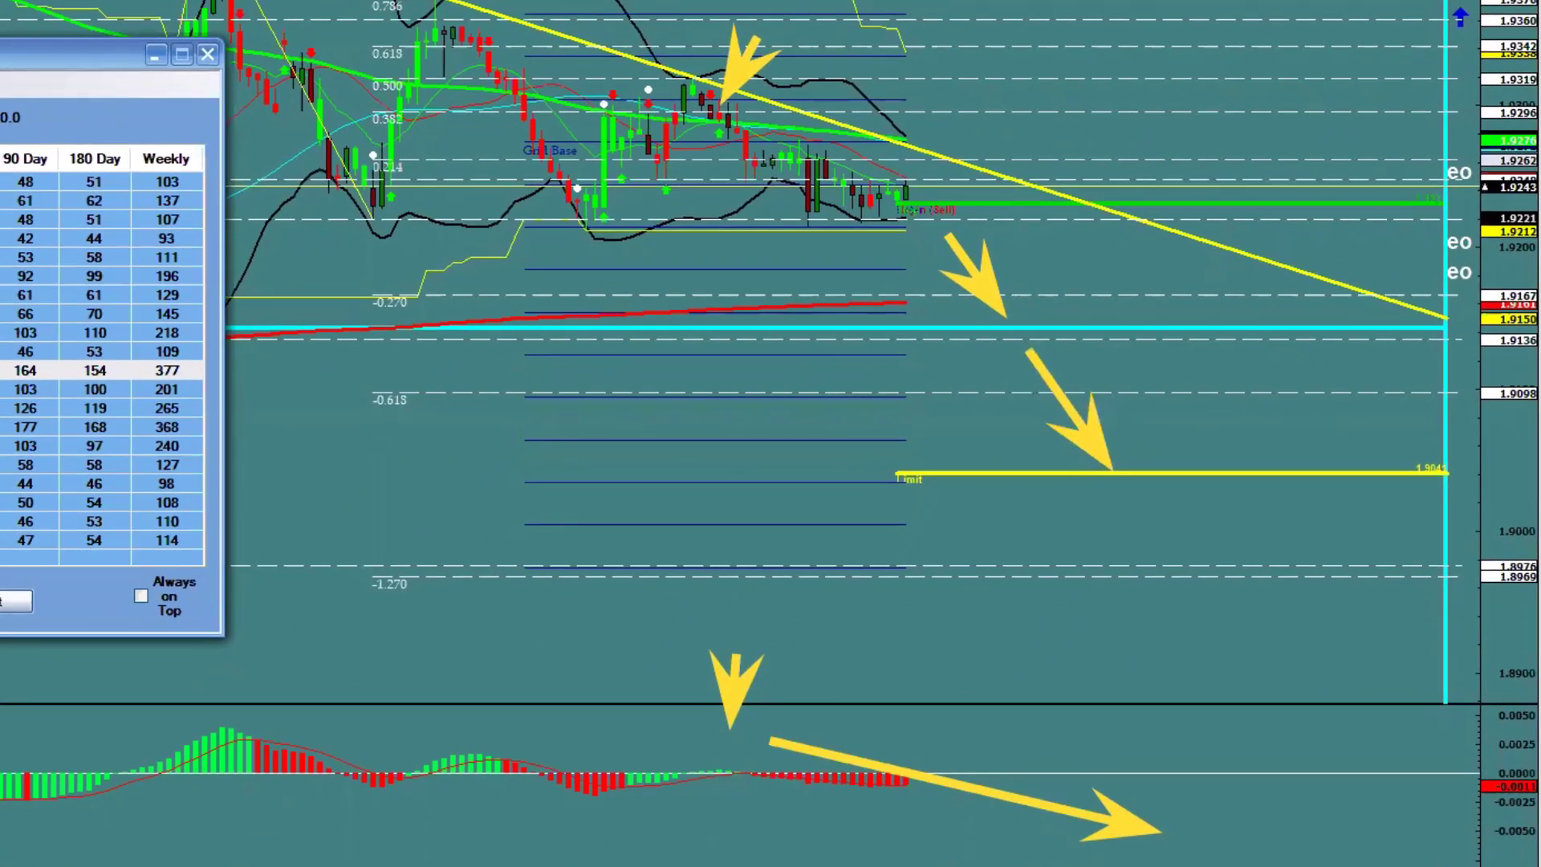
# - Circle the downside arrows and Limit line, dash two price levels, and bracket the right-side labels
pyautogui.moveTo(1037, 198)
pyautogui.mouseDown()
pyautogui.moveTo(945, 224)
pyautogui.moveTo(901, 464)
pyautogui.moveTo(1292, 509)
pyautogui.moveTo(1012, 213)
pyautogui.mouseUp()
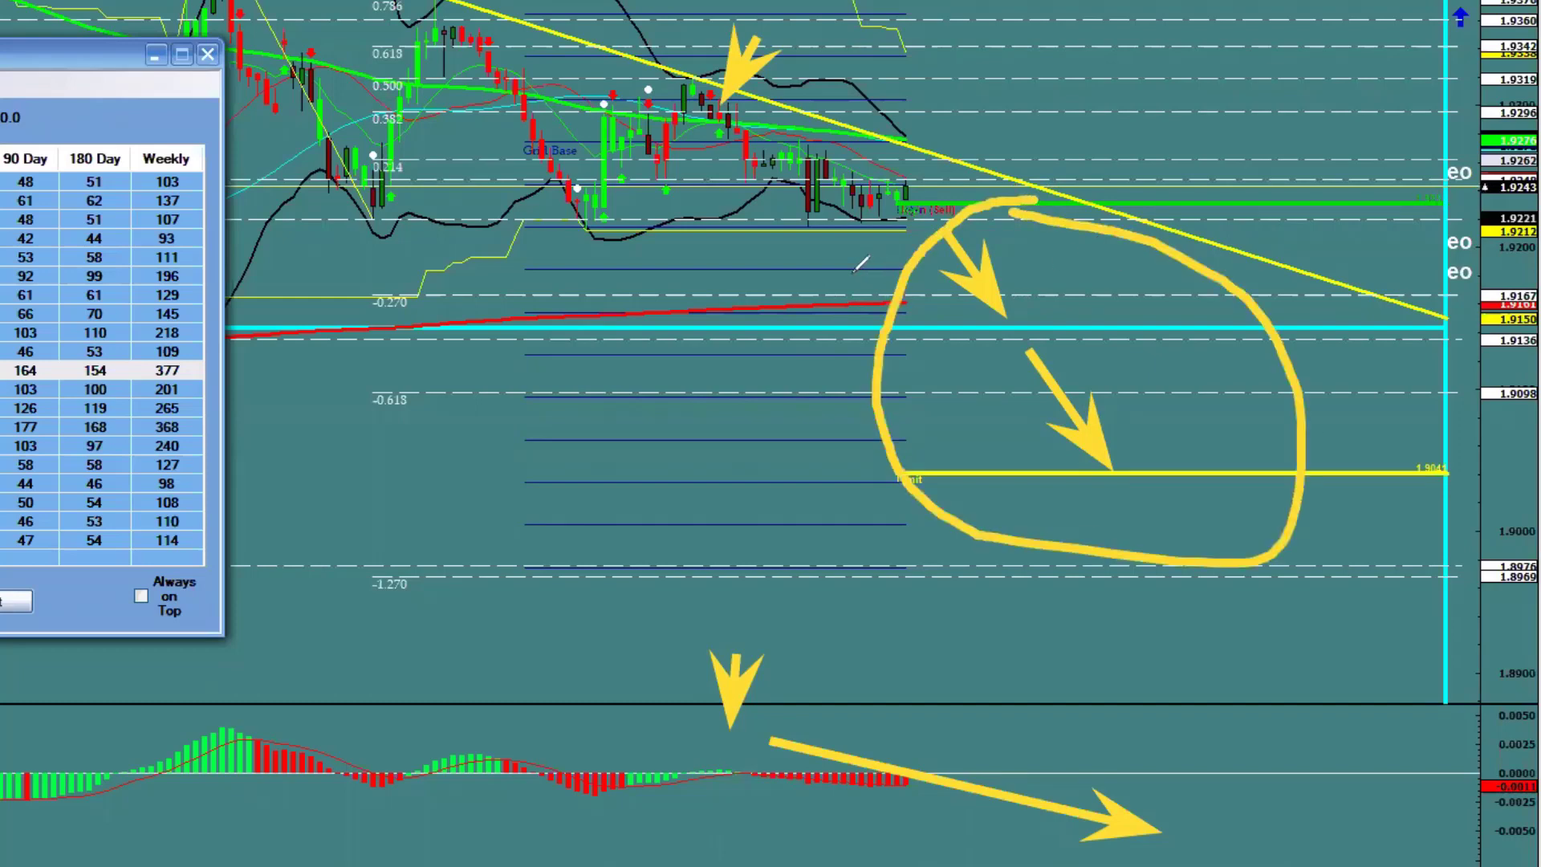
pyautogui.moveTo(844, 270); pyautogui.dragTo(882, 273)
pyautogui.moveTo(851, 313)
pyautogui.mouseDown()
pyautogui.moveTo(883, 313)
pyautogui.moveTo(888, 441)
pyautogui.mouseUp()
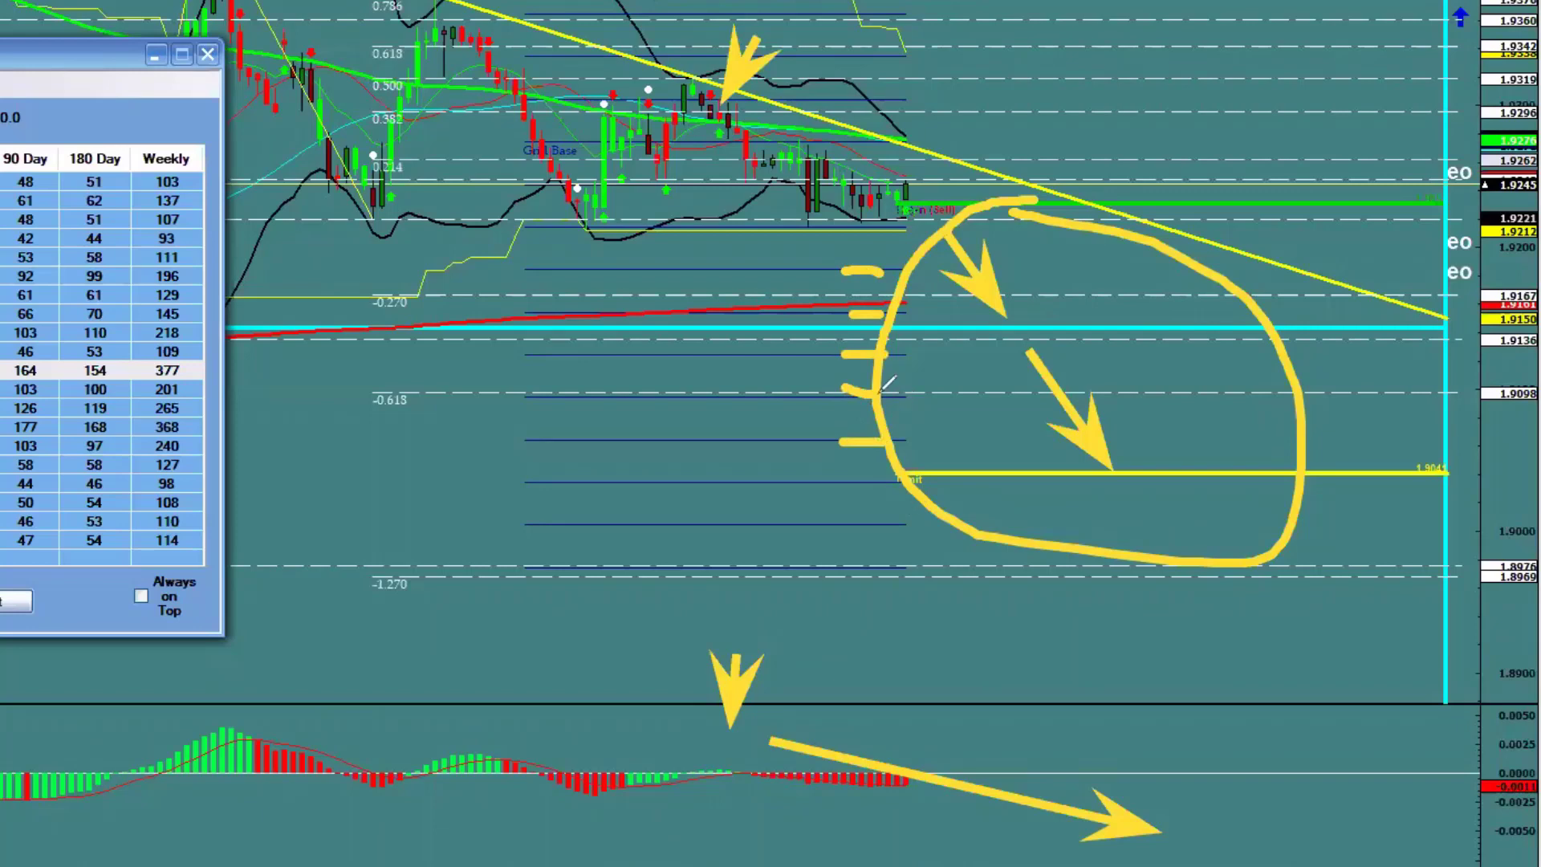
pyautogui.moveTo(1462, 215)
pyautogui.mouseDown()
pyautogui.moveTo(1420, 220)
pyautogui.moveTo(1468, 303)
pyautogui.mouseUp()
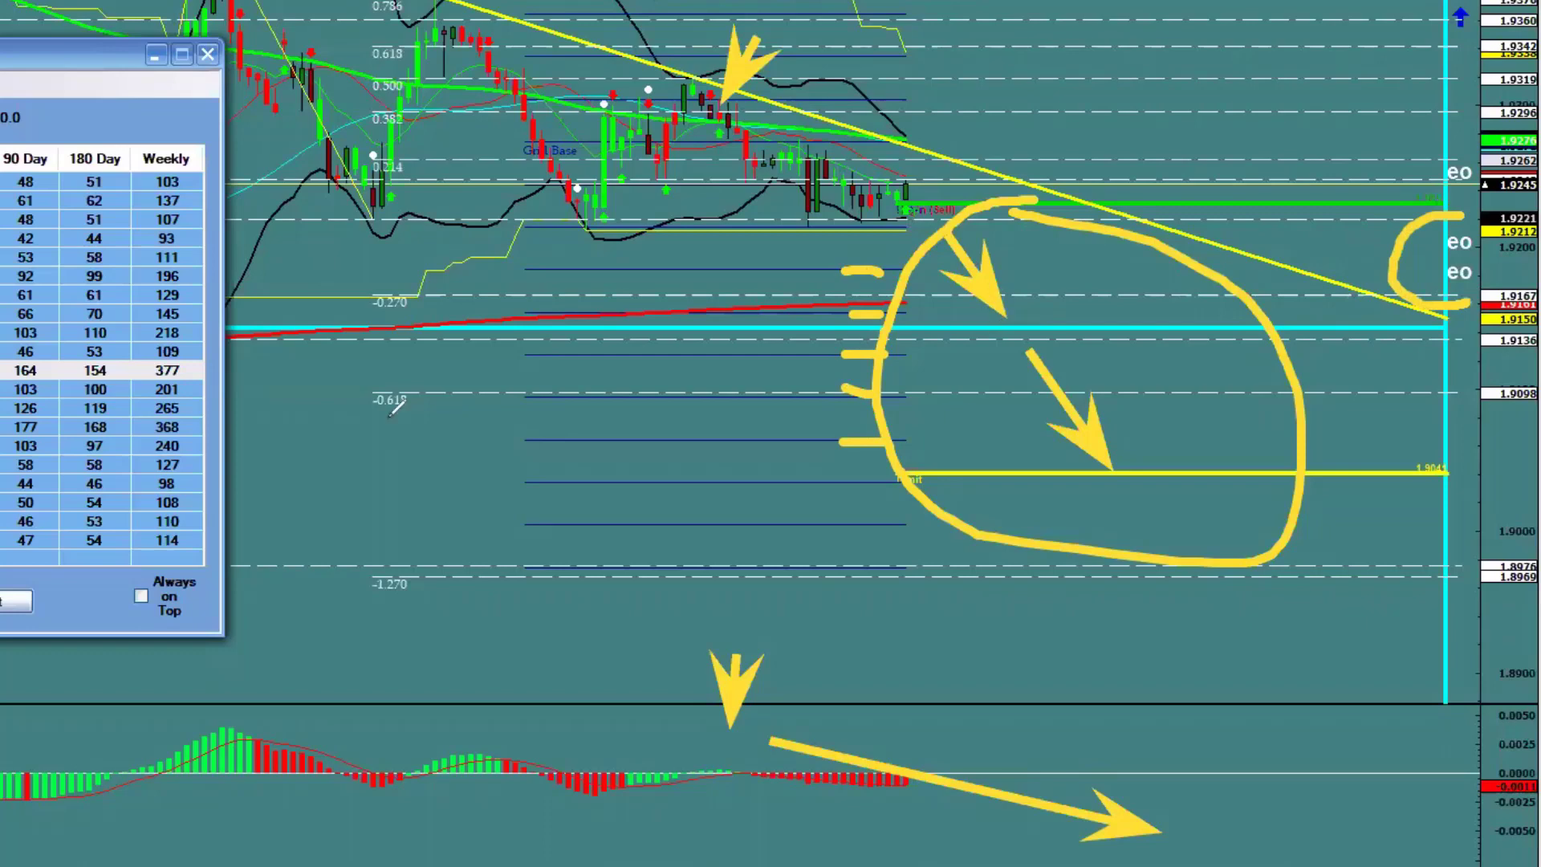
# - Bring the chart in front of the ATR table, erase the pen marks, and arrow from Sell toward the cyan line
pyautogui.click(69, 72)
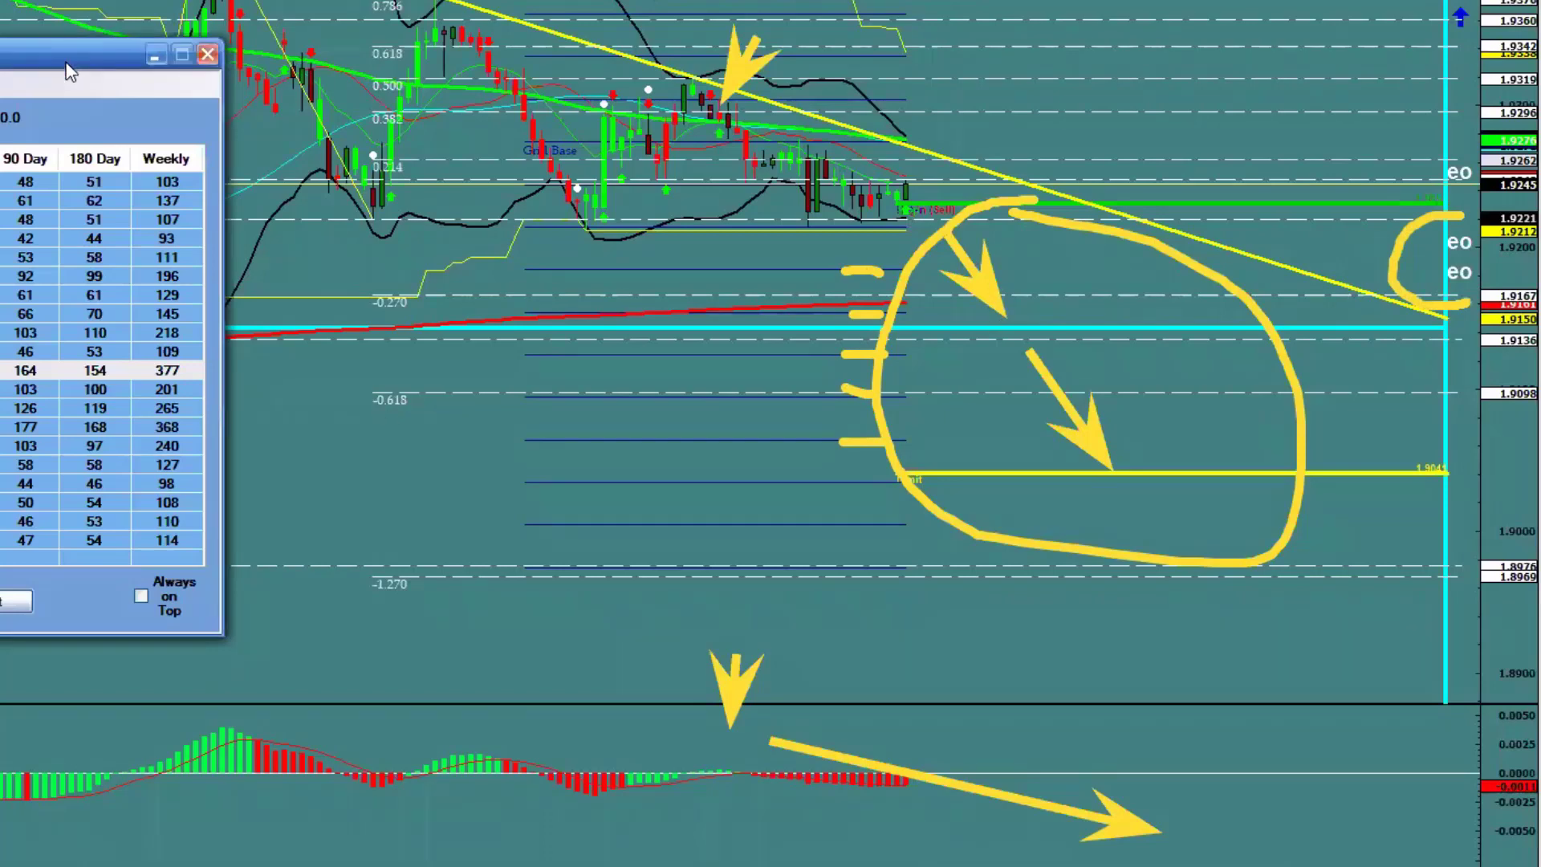
pyautogui.click(883, 346)
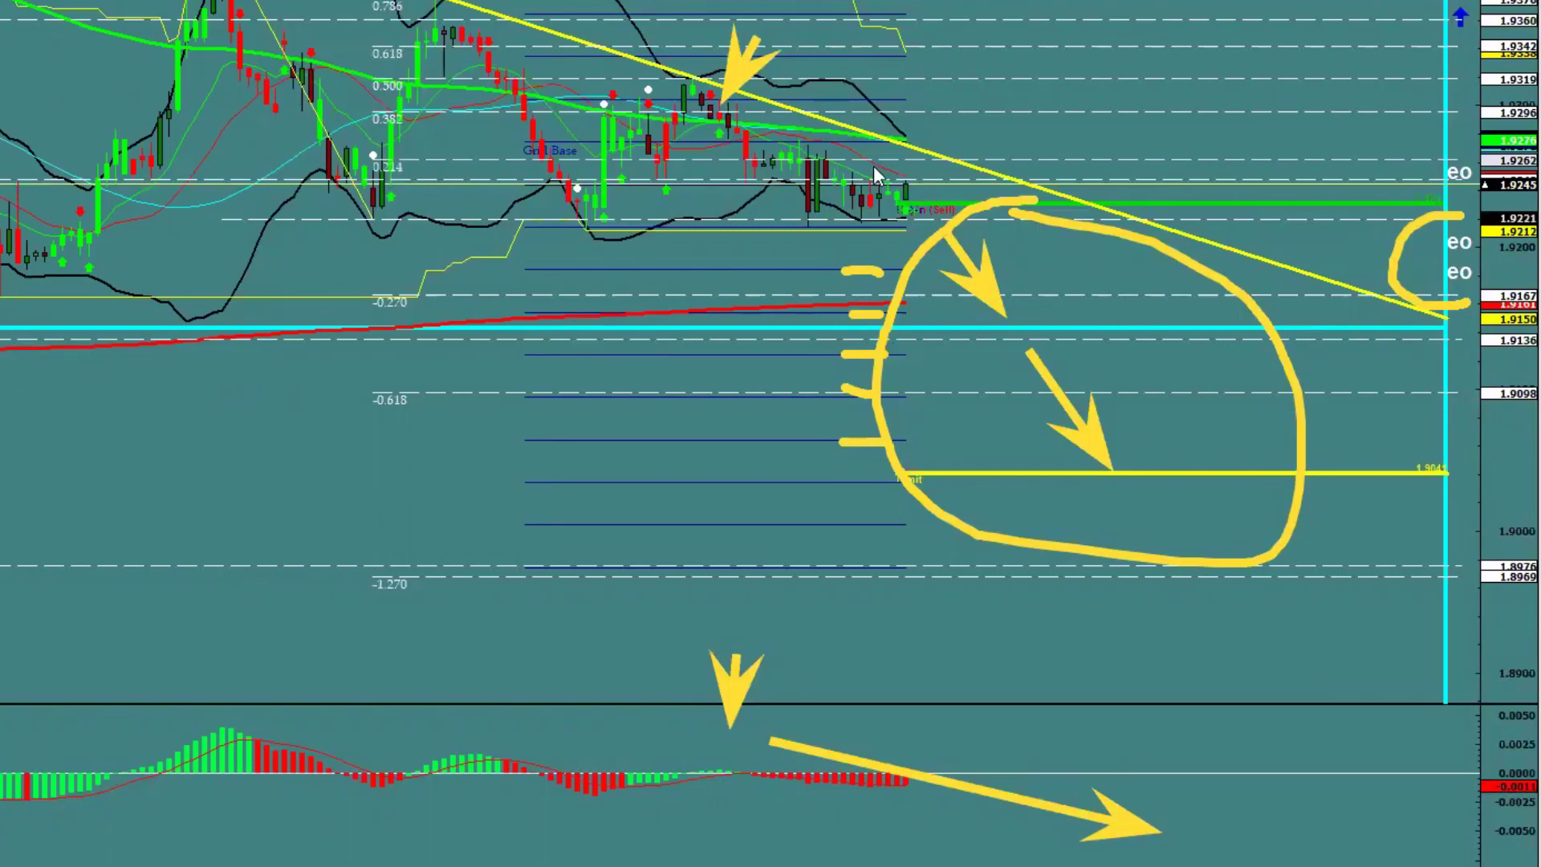
pyautogui.press('e')
pyautogui.moveTo(932, 223); pyautogui.dragTo(997, 313)
# - Draw a down arrow to the cyan line, circle it, add an upward bounce arrow, then erase
pyautogui.moveTo(960, 294)
pyautogui.mouseDown()
pyautogui.moveTo(1118, 440)
pyautogui.moveTo(1118, 470)
pyautogui.mouseUp()
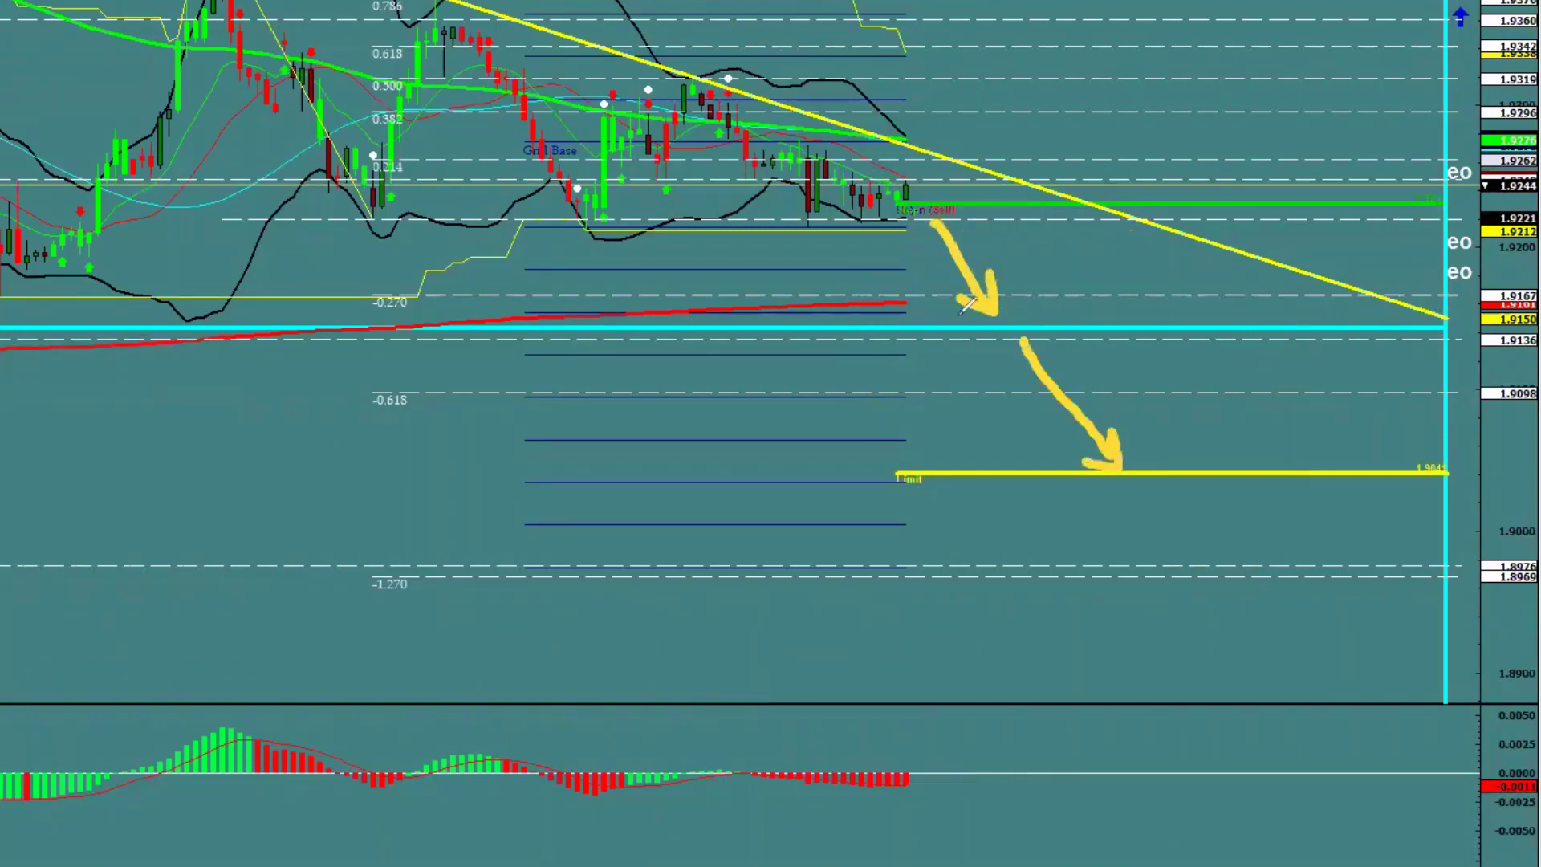
pyautogui.moveTo(1013, 313)
pyautogui.mouseDown()
pyautogui.moveTo(1003, 349)
pyautogui.moveTo(1009, 313)
pyautogui.mouseUp()
pyautogui.click(1025, 325)
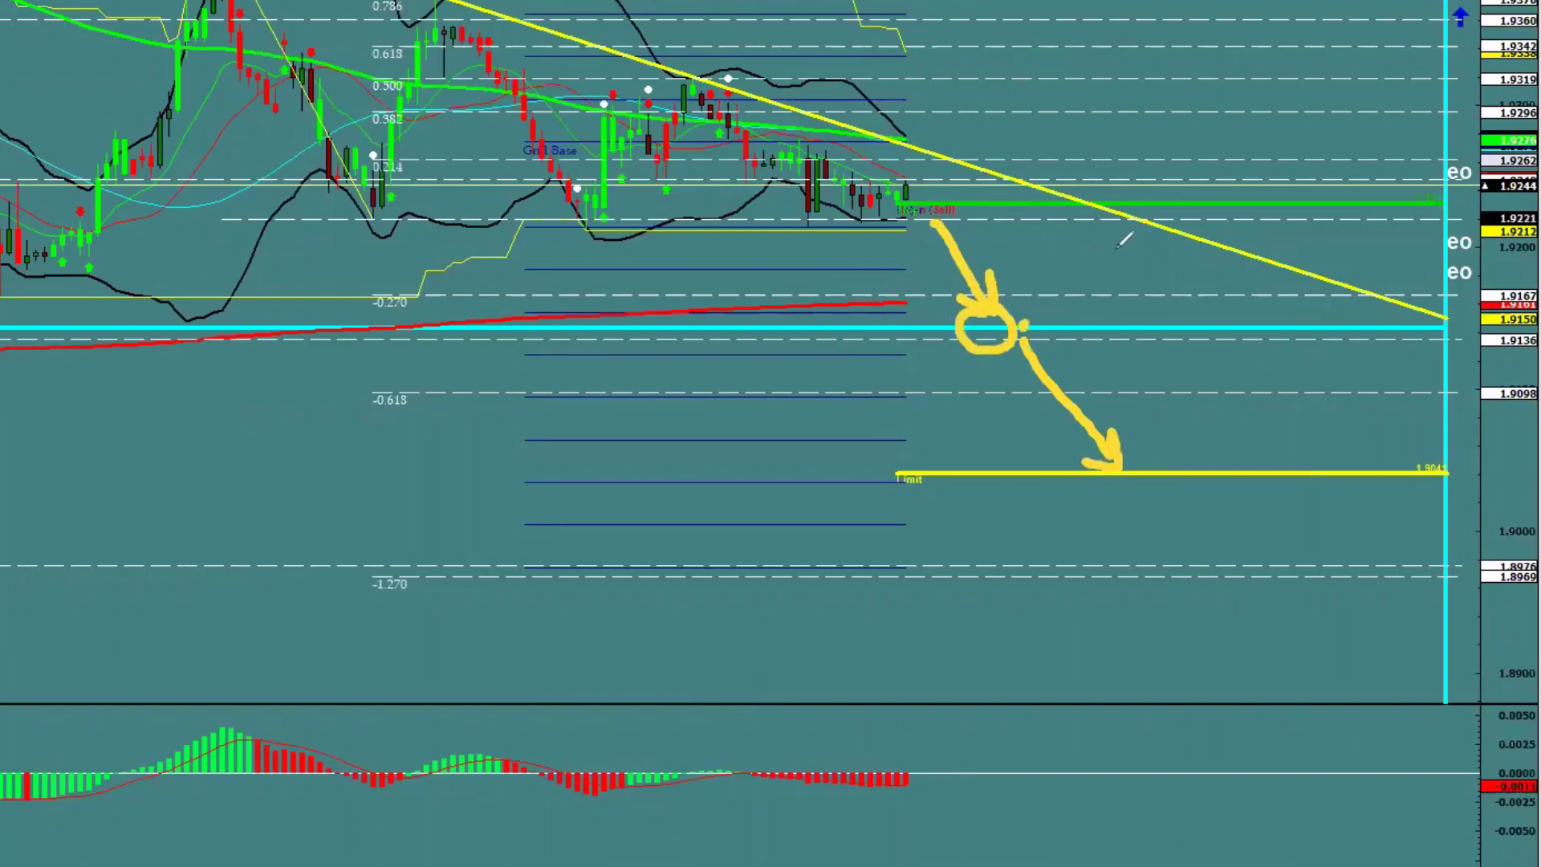
pyautogui.moveTo(1023, 325); pyautogui.dragTo(1079, 185)
pyautogui.moveTo(1037, 214); pyautogui.dragTo(1079, 233)
pyautogui.press('e')
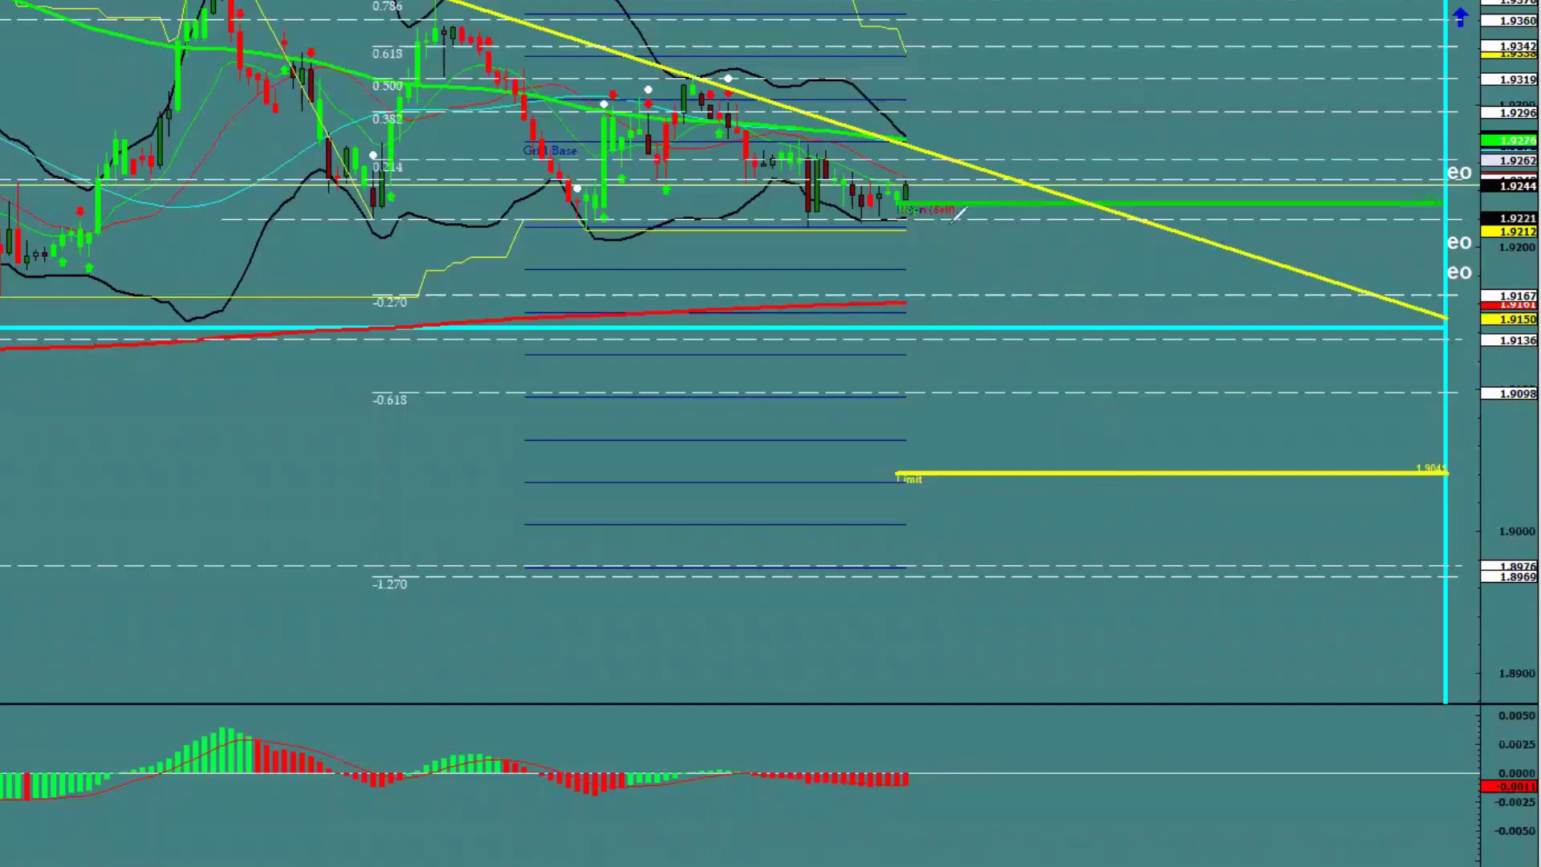
# - Sketch a dip below the green line and a drop arrow down to the Limit line, then clear it
pyautogui.moveTo(914, 207)
pyautogui.mouseDown()
pyautogui.moveTo(957, 307)
pyautogui.moveTo(993, 265)
pyautogui.mouseUp()
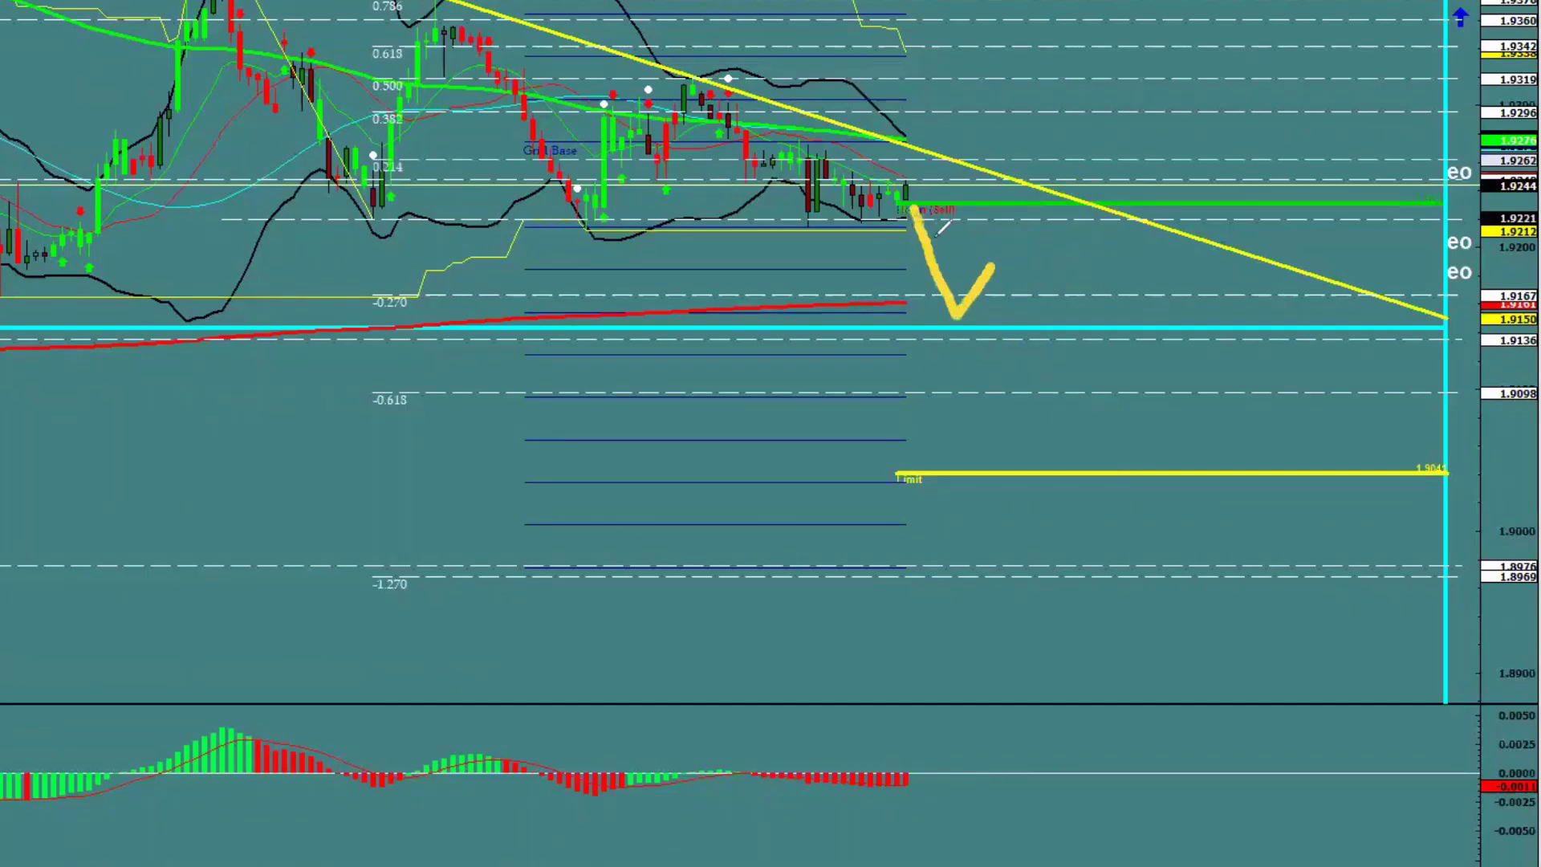
pyautogui.moveTo(893, 253)
pyautogui.mouseDown()
pyautogui.moveTo(1046, 251)
pyautogui.moveTo(1046, 368)
pyautogui.mouseUp()
pyautogui.moveTo(1077, 423)
pyautogui.mouseDown()
pyautogui.moveTo(1100, 461)
pyautogui.moveTo(1051, 442)
pyautogui.mouseUp()
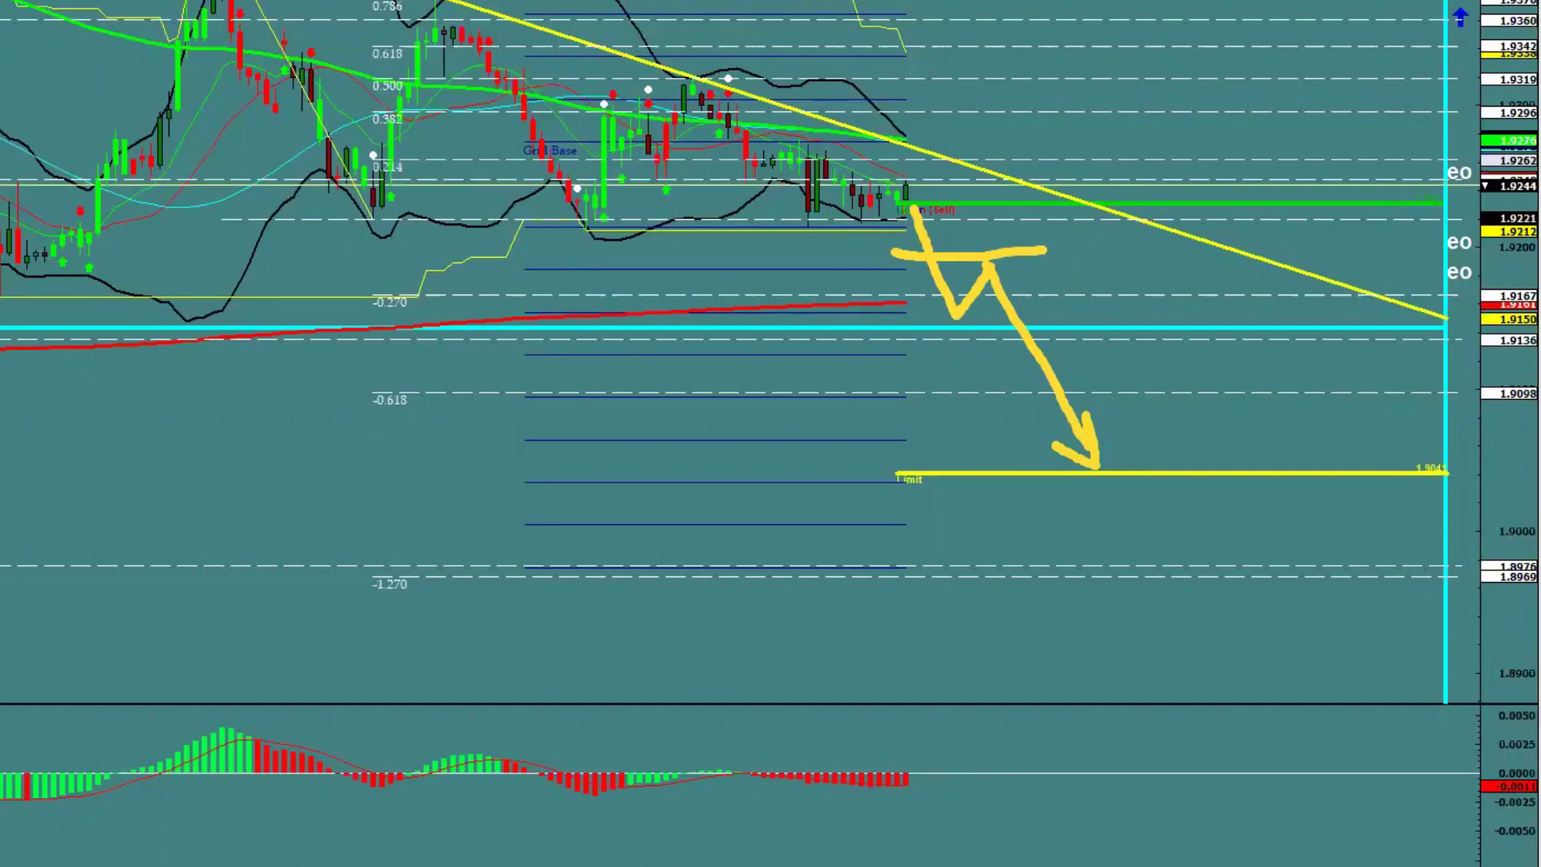
pyautogui.press('Escape')
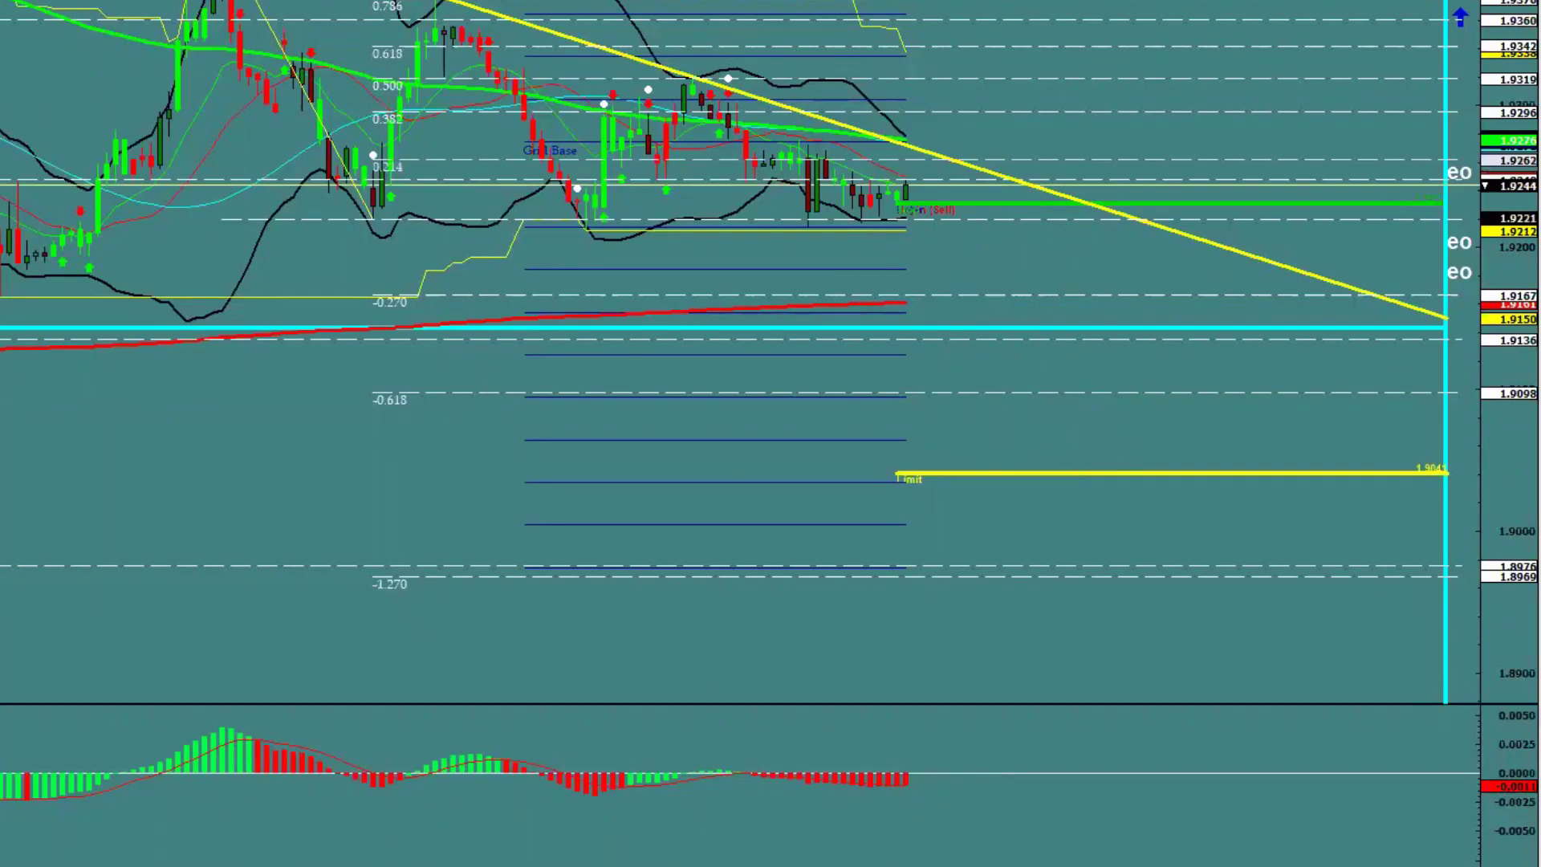
# - Sketch a dip-then-drop path to the Limit line with level dashes and a short rising stroke
pyautogui.moveTo(912, 227)
pyautogui.mouseDown()
pyautogui.moveTo(922, 242)
pyautogui.moveTo(948, 211)
pyautogui.moveTo(975, 317)
pyautogui.mouseUp()
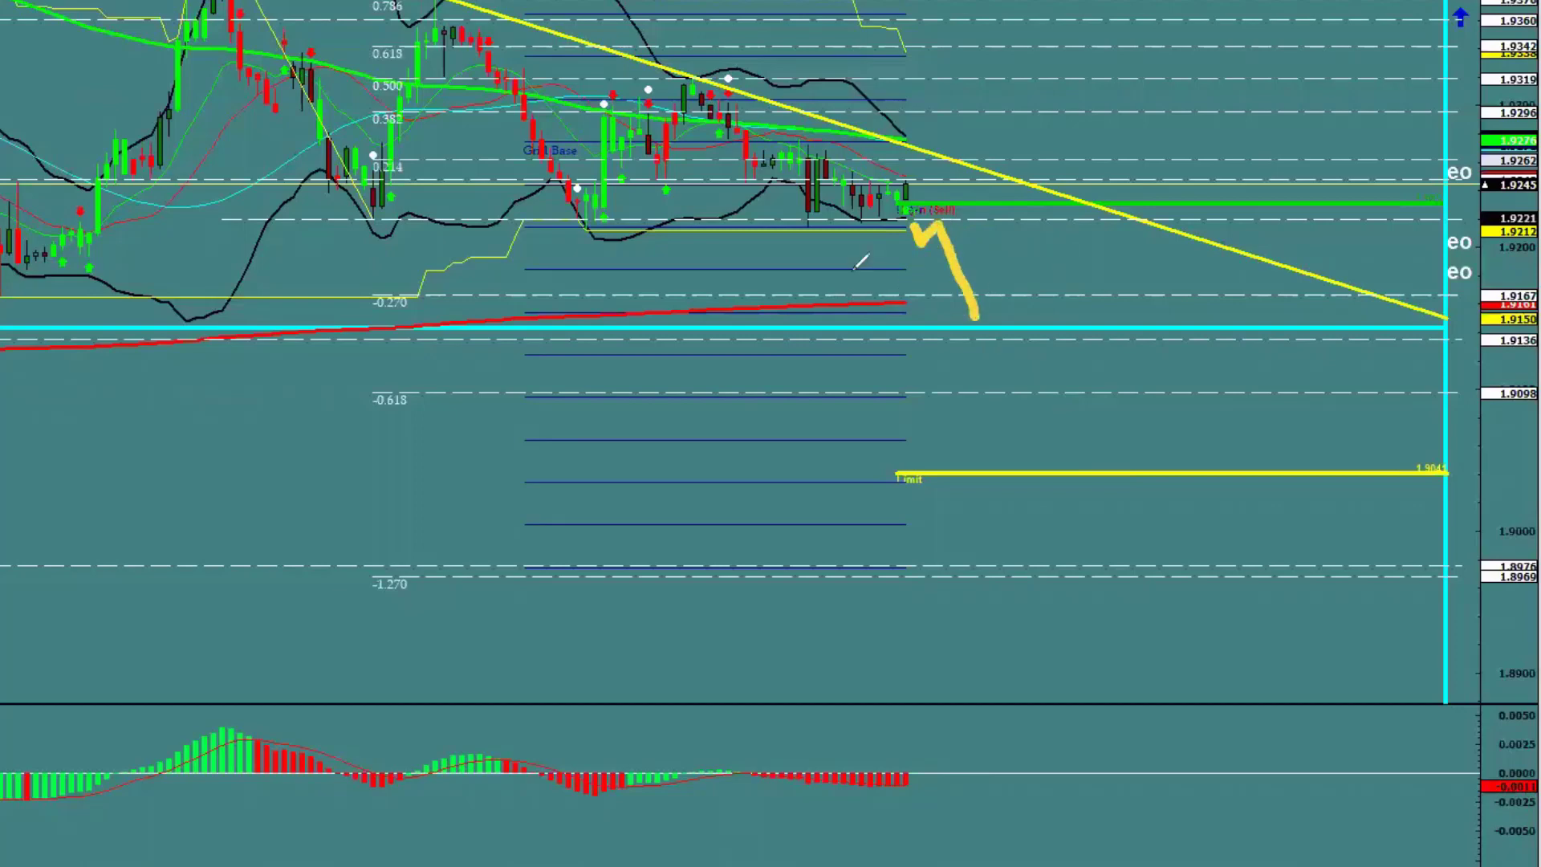
pyautogui.moveTo(848, 272)
pyautogui.mouseDown()
pyautogui.moveTo(917, 274)
pyautogui.moveTo(903, 312)
pyautogui.moveTo(990, 351)
pyautogui.moveTo(1016, 328)
pyautogui.mouseUp()
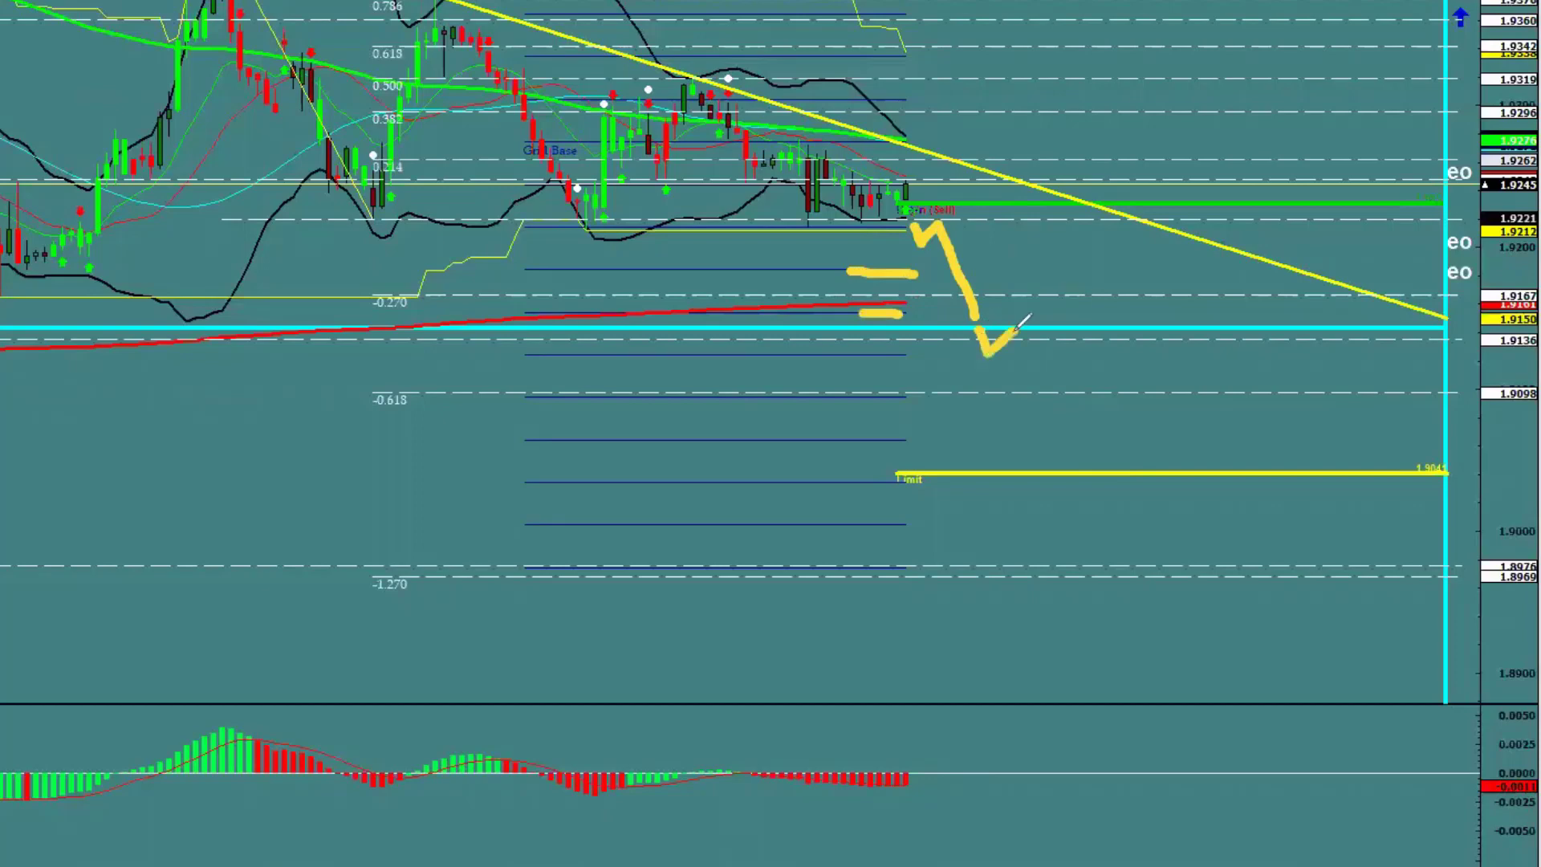
pyautogui.moveTo(881, 372)
pyautogui.mouseDown()
pyautogui.moveTo(907, 373)
pyautogui.moveTo(882, 417)
pyautogui.moveTo(915, 455)
pyautogui.mouseUp()
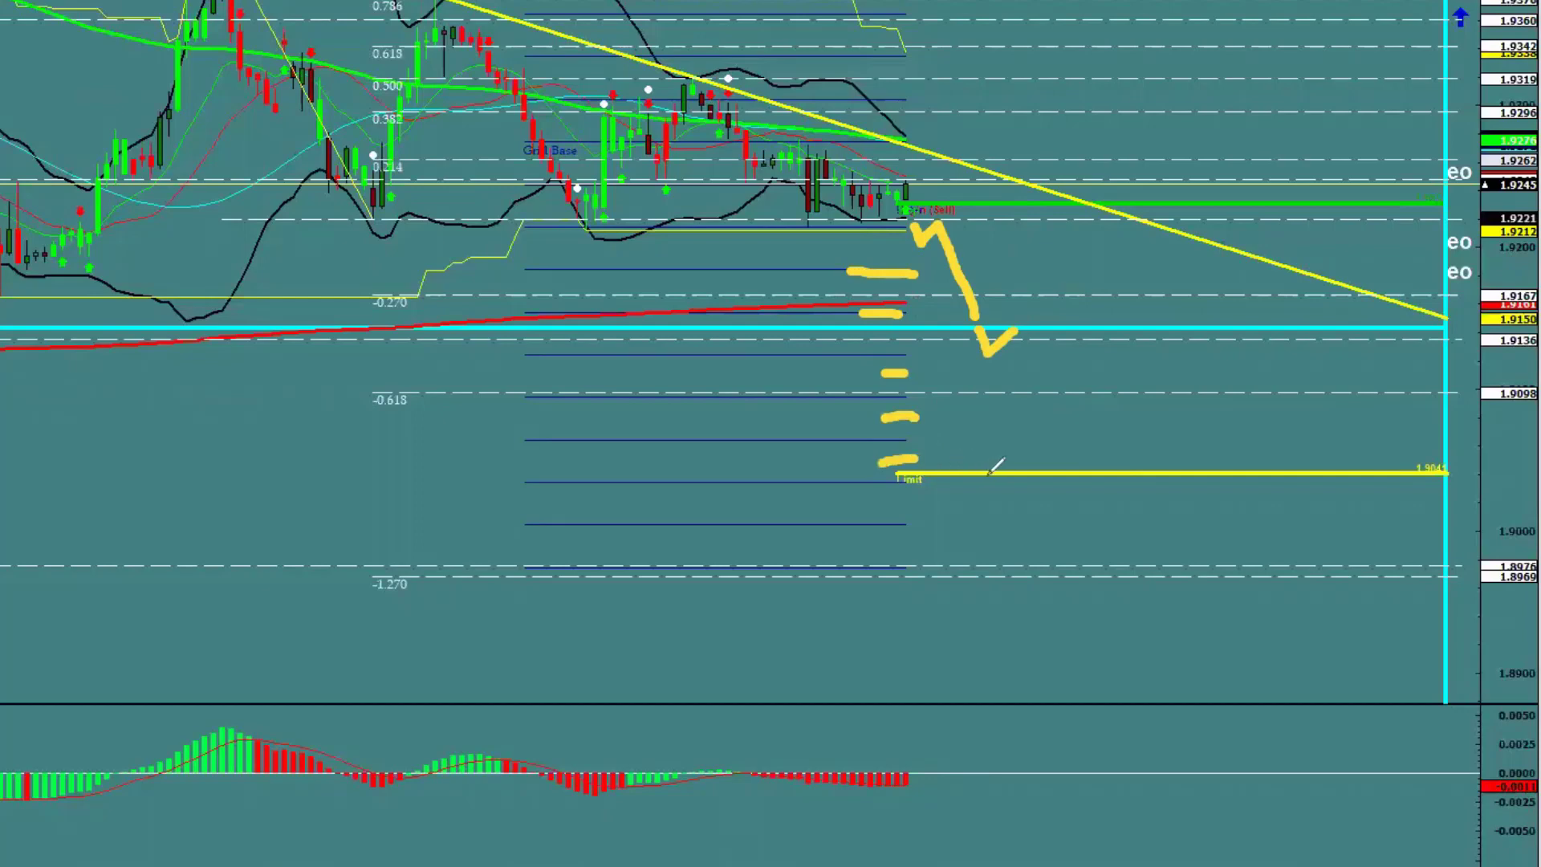
pyautogui.moveTo(1013, 327)
pyautogui.mouseDown()
pyautogui.moveTo(1079, 449)
pyautogui.moveTo(1073, 468)
pyautogui.moveTo(1084, 429)
pyautogui.mouseUp()
pyautogui.moveTo(980, 248)
pyautogui.mouseDown()
pyautogui.moveTo(1036, 234)
pyautogui.moveTo(1067, 273)
pyautogui.mouseUp()
# - Hand-write a dollar sign, a hash and an equals sign on the chart above the path
pyautogui.moveTo(1064, 184)
pyautogui.mouseDown()
pyautogui.moveTo(1074, 282)
pyautogui.moveTo(1100, 256)
pyautogui.mouseUp()
pyautogui.moveTo(935, 192)
pyautogui.mouseDown()
pyautogui.moveTo(1024, 114)
pyautogui.moveTo(999, 202)
pyautogui.mouseUp()
pyautogui.moveTo(992, 106); pyautogui.dragTo(1017, 178)
pyautogui.moveTo(1057, 71); pyautogui.dragTo(1063, 135)
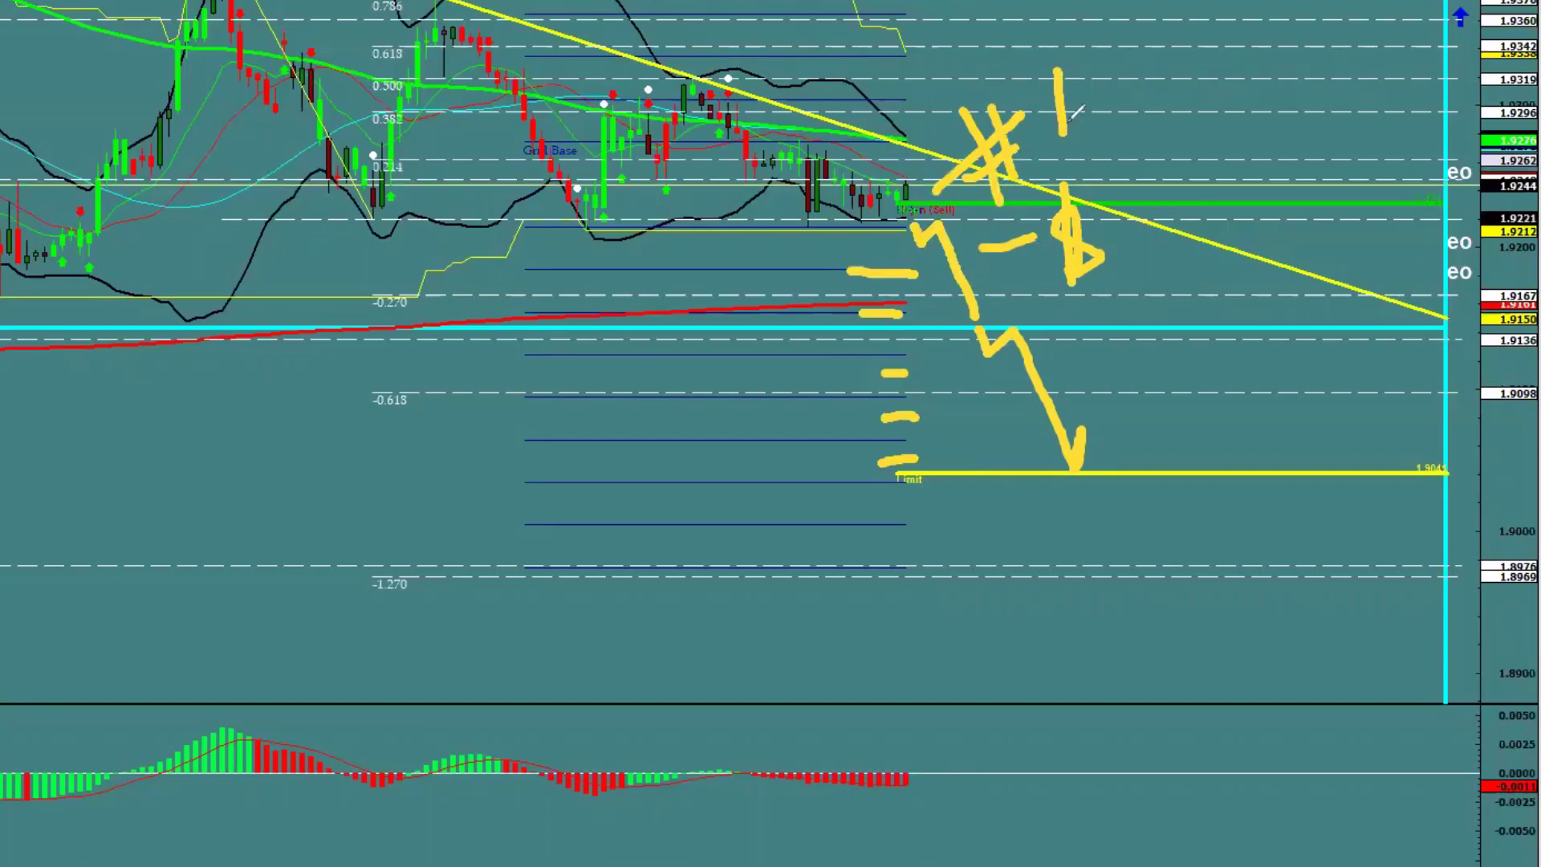
pyautogui.moveTo(1078, 113); pyautogui.dragTo(1129, 103)
pyautogui.moveTo(1085, 136); pyautogui.dragTo(1104, 135)
# - Write '$5' after the equals sign, bracket the figures, then erase all the freehand writing
pyautogui.moveTo(1194, 76)
pyautogui.mouseDown()
pyautogui.moveTo(1163, 112)
pyautogui.moveTo(1173, 160)
pyautogui.mouseUp()
pyautogui.moveTo(1176, 51); pyautogui.dragTo(1172, 170)
pyautogui.moveTo(1177, 9)
pyautogui.mouseDown()
pyautogui.moveTo(1186, 168)
pyautogui.moveTo(1168, 215)
pyautogui.mouseUp()
pyautogui.moveTo(1227, 171); pyautogui.dragTo(1168, 295)
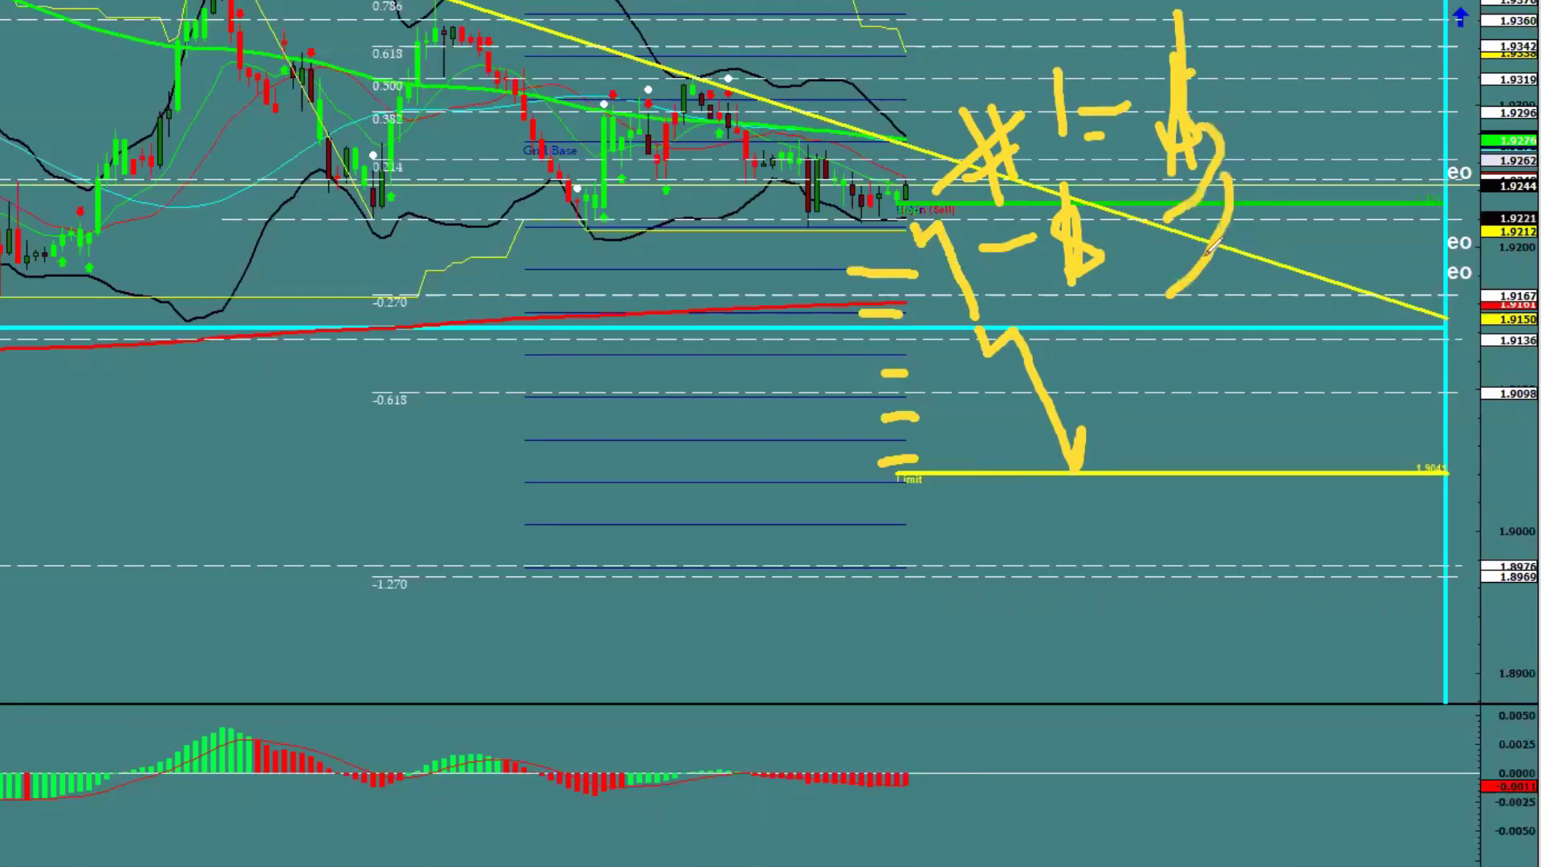
pyautogui.moveTo(1226, 225)
pyautogui.mouseDown()
pyautogui.moveTo(1189, 329)
pyautogui.moveTo(1232, 448)
pyautogui.mouseUp()
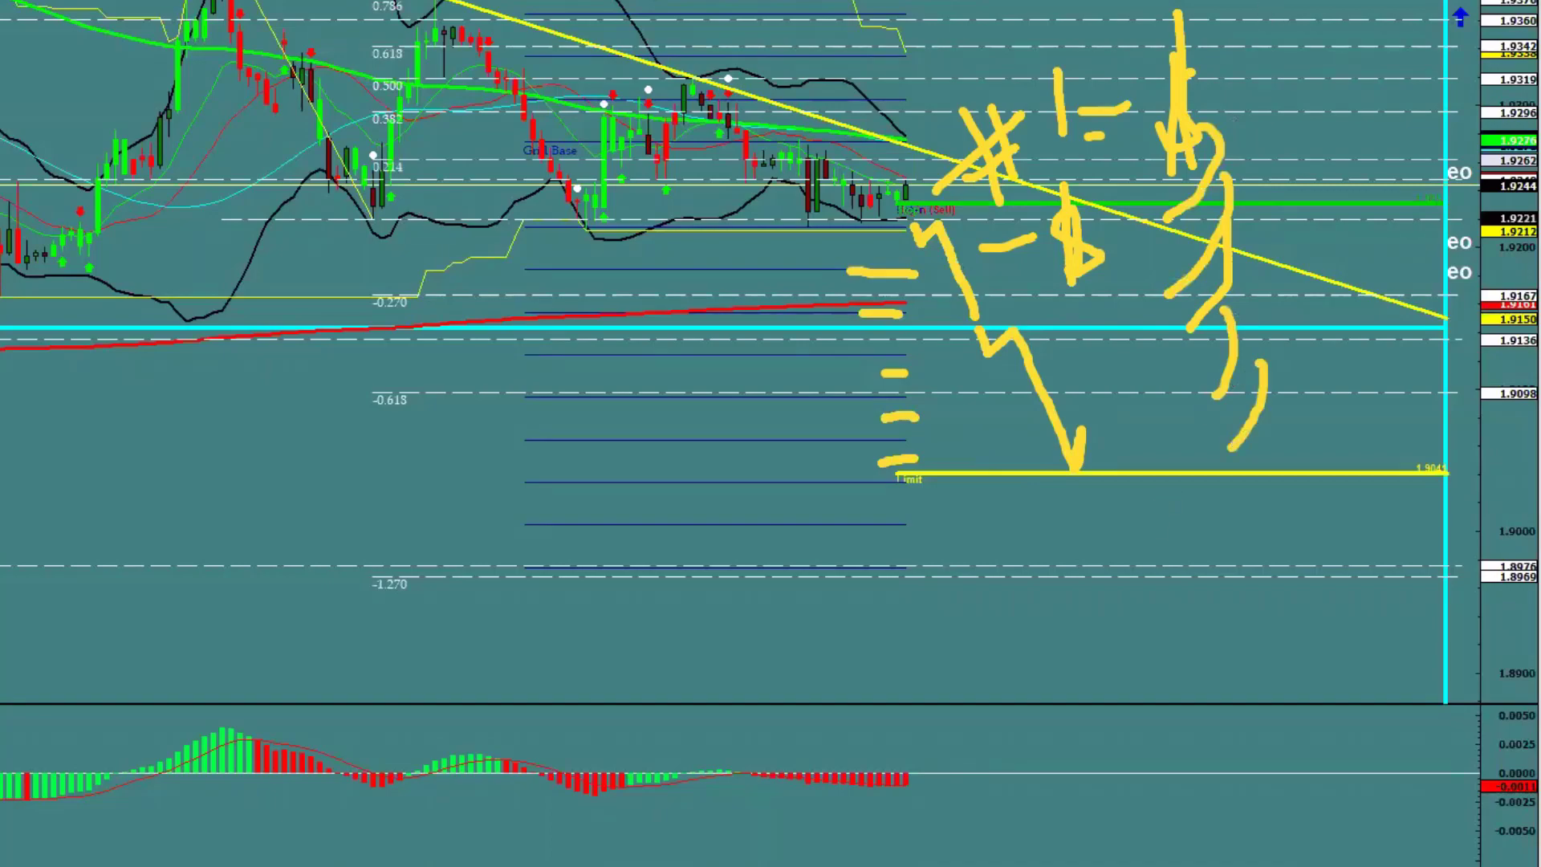
pyautogui.press('e')
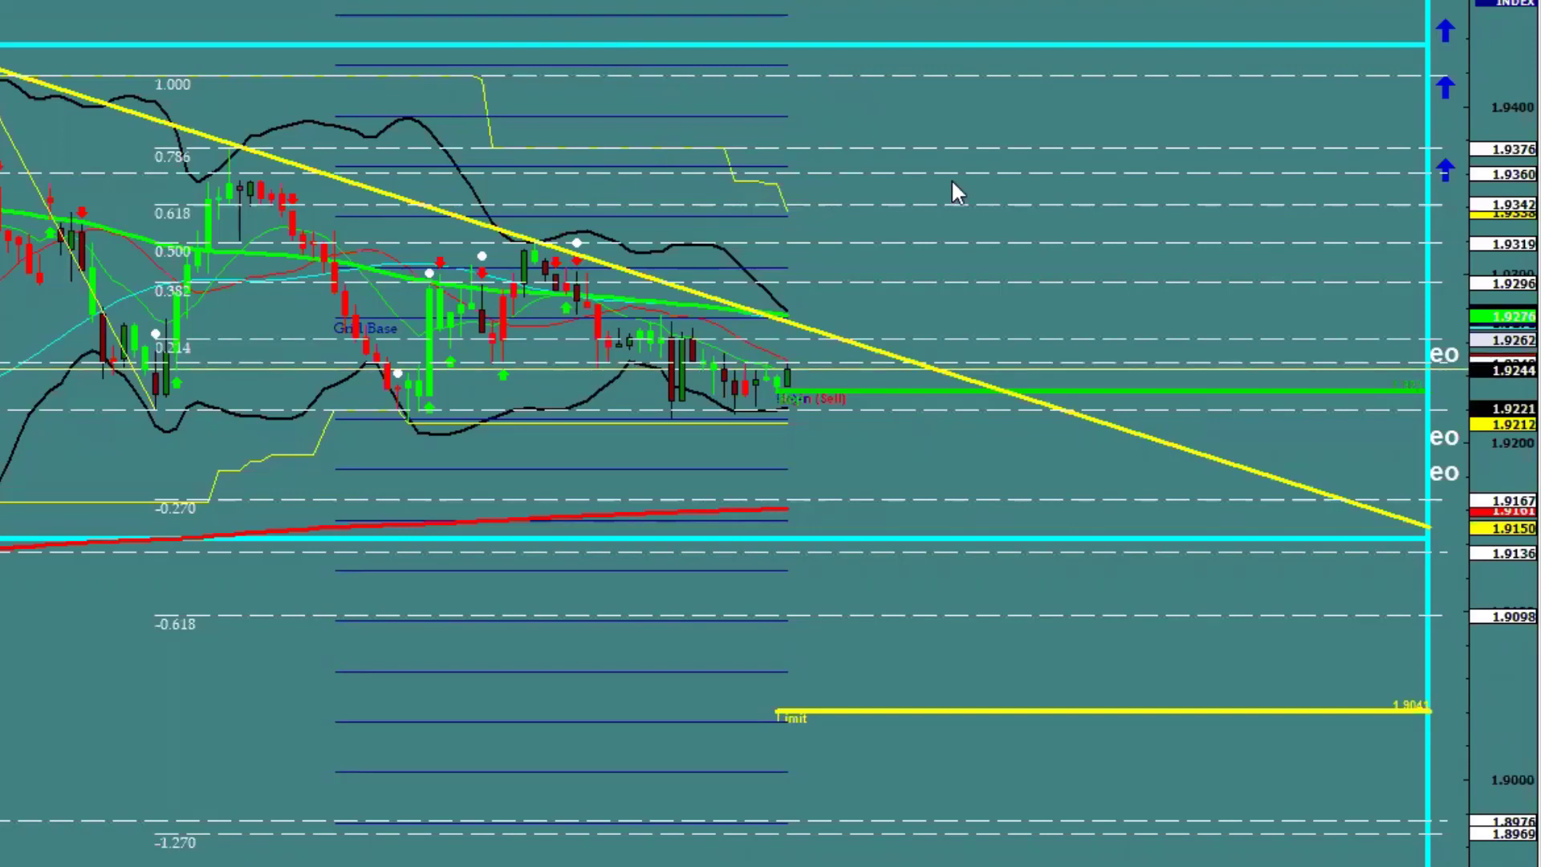
# - Move the top blue arrow to 1.9136 and set it to point downward in Text properties
pyautogui.moveTo(1443, 29); pyautogui.dragTo(1447, 563)
pyautogui.rightClick(1450, 570)
pyautogui.click(1348, 578)
pyautogui.click(540, 447)
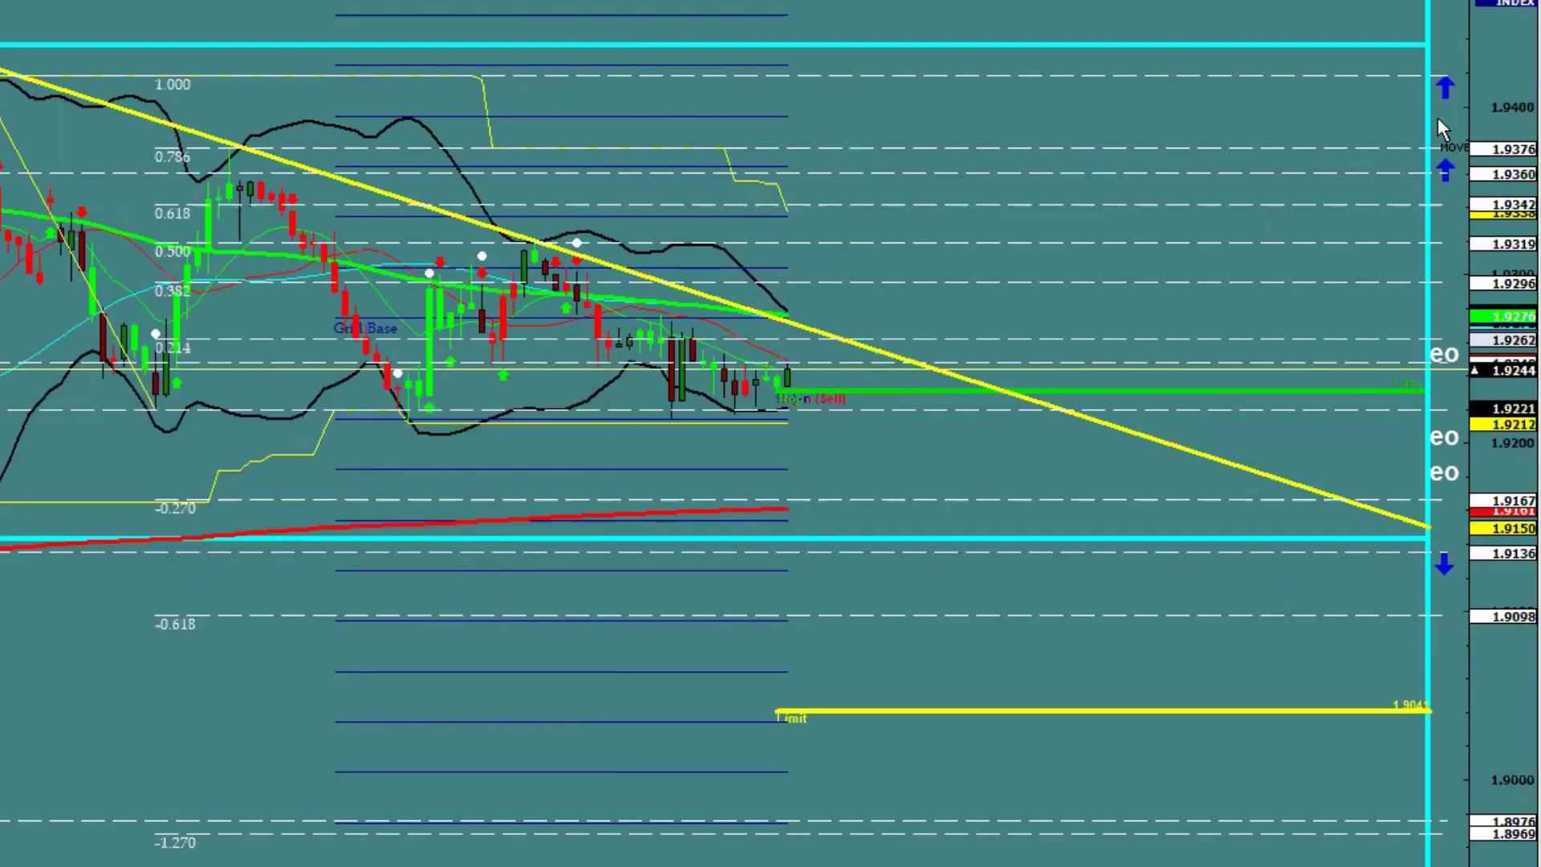
# - Move the next blue arrow to 1.9098 and give it the down-arrow image
pyautogui.moveTo(1435, 651); pyautogui.dragTo(1461, 633)
pyautogui.rightClick(1441, 624)
pyautogui.click(1330, 639)
pyautogui.click(84, 627)
pyautogui.click(529, 448)
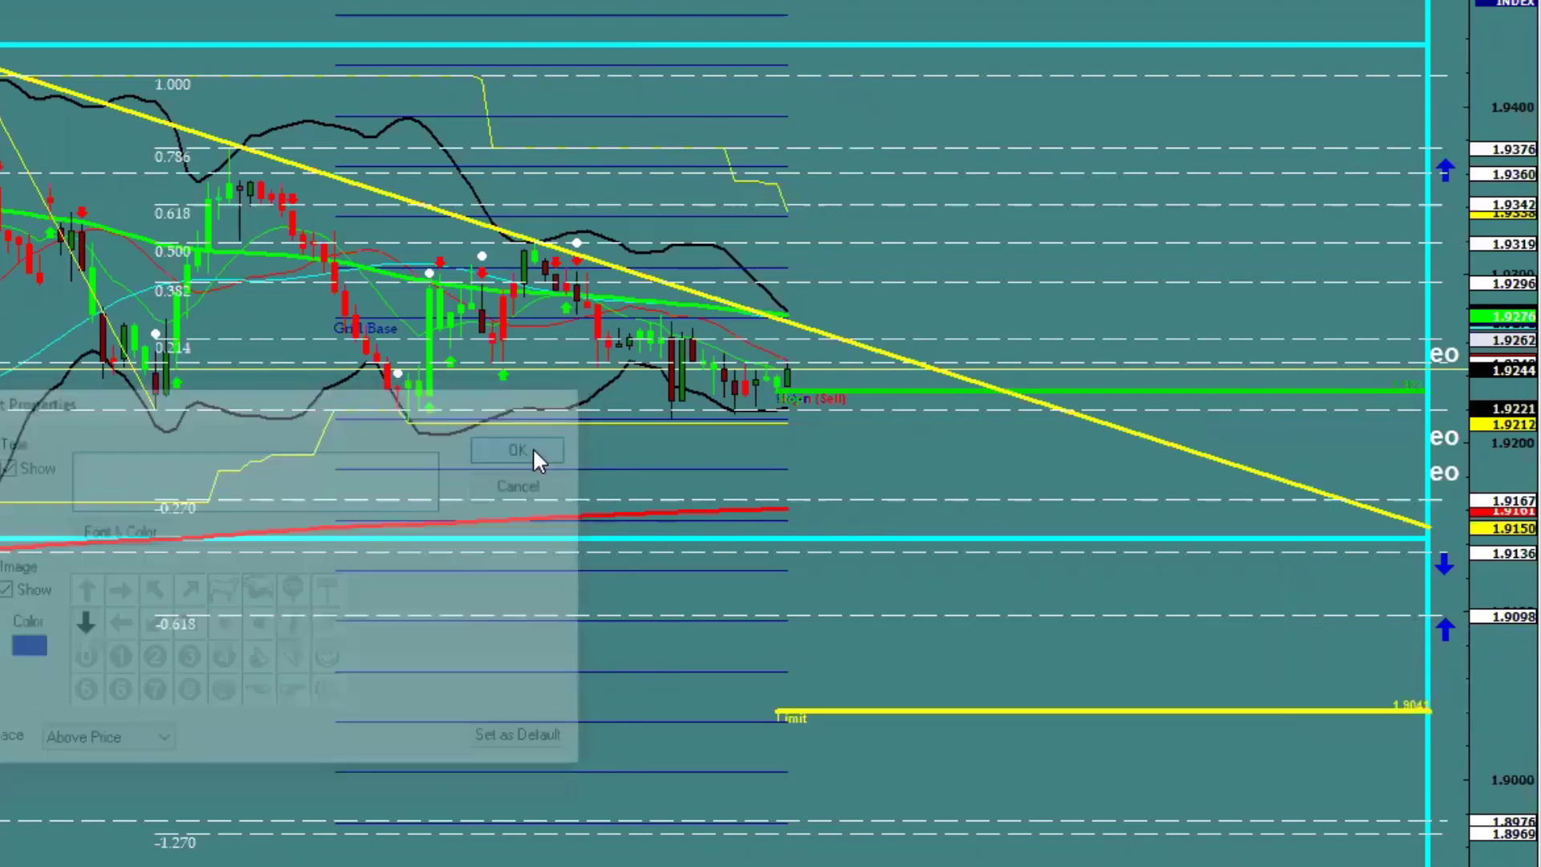